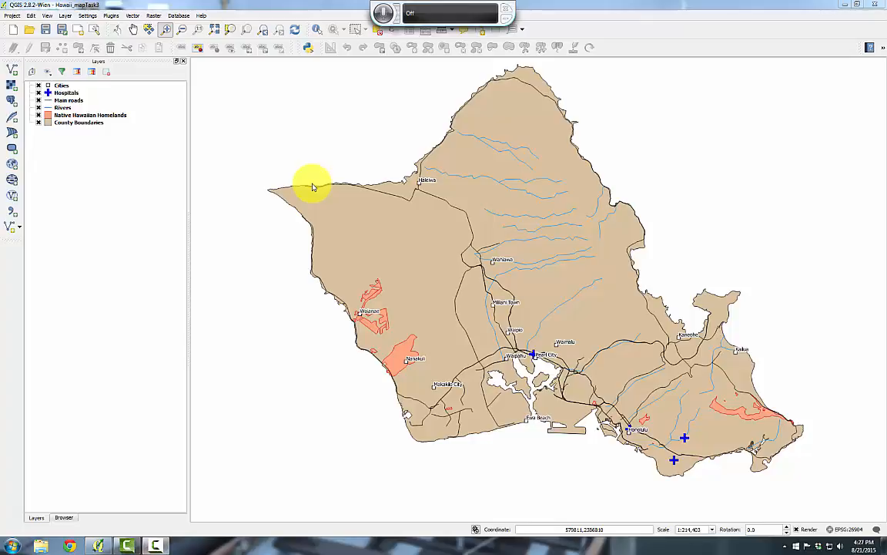
# Step: Add SkilledNursing.xls from the Lab2 Data Hawaii folder as a vector layer, listing all file types to find it
pyautogui.click(11, 68)
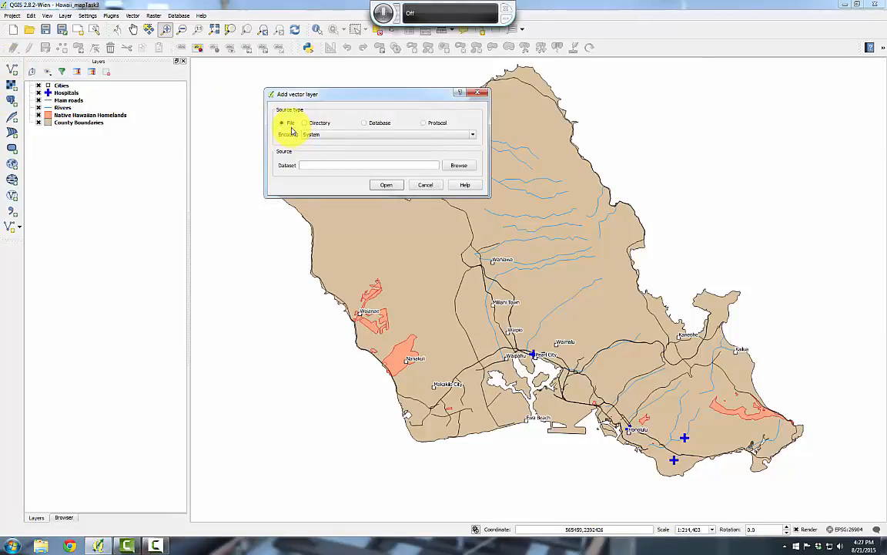
pyautogui.click(457, 166)
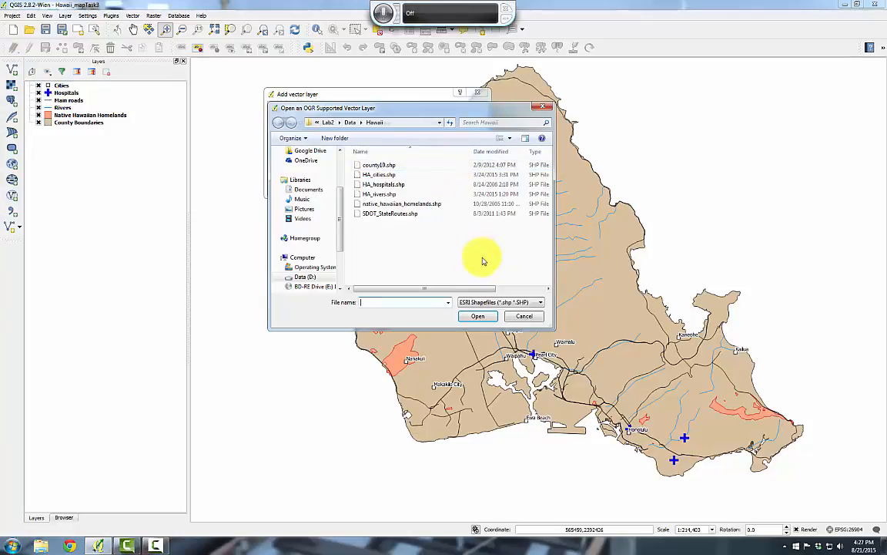
pyautogui.click(488, 302)
pyautogui.click(482, 308)
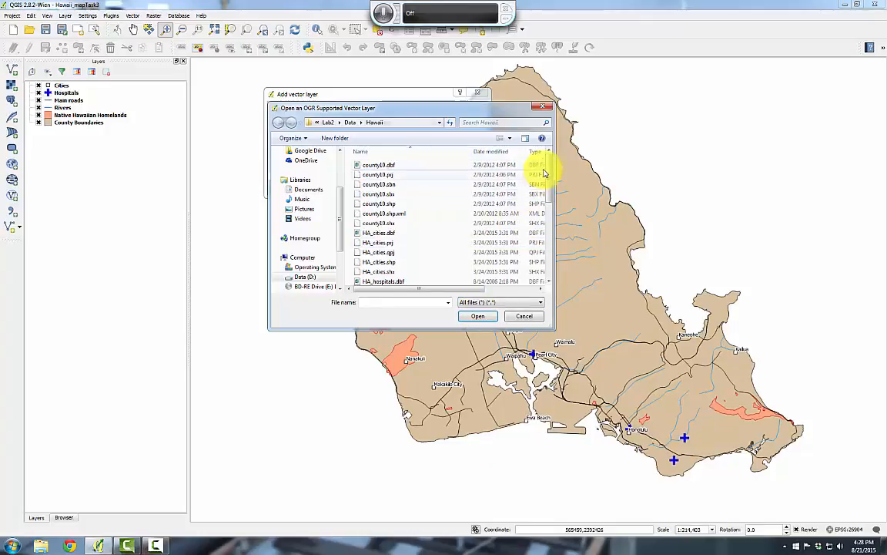
pyautogui.moveTo(548, 175); pyautogui.dragTo(561, 254)
pyautogui.click(389, 282)
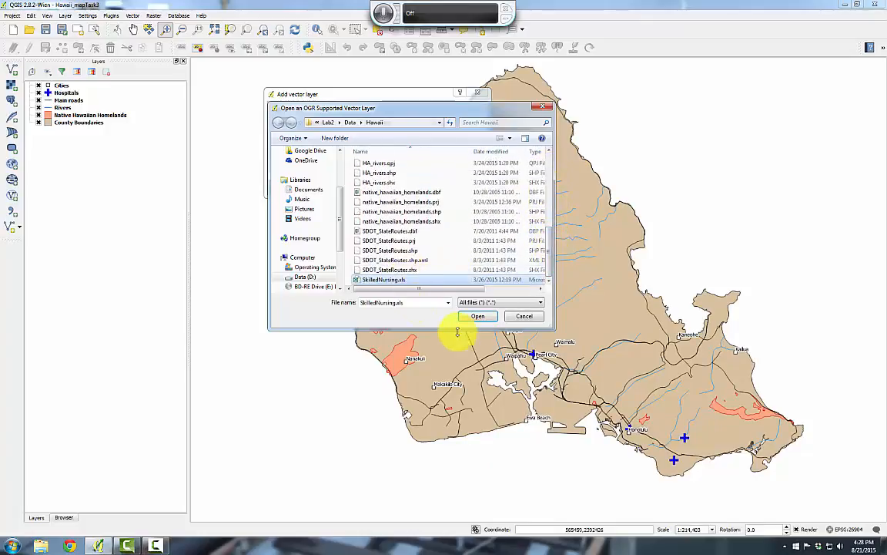
pyautogui.click(478, 316)
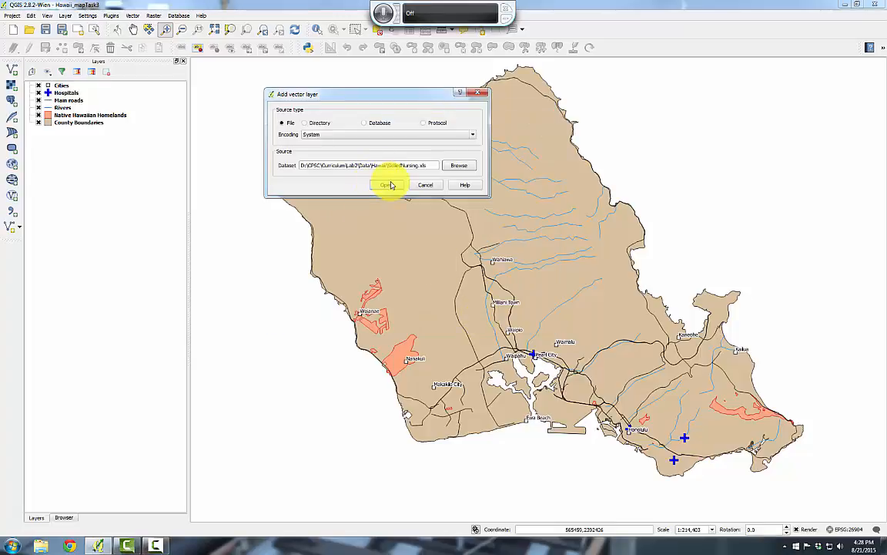
pyautogui.click(390, 185)
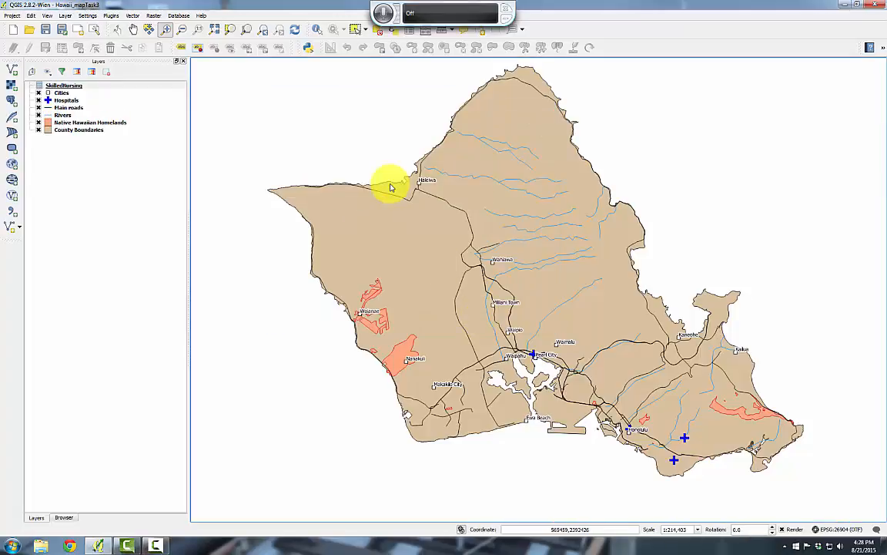
# Step: Export the SkilledNursing table in Comma Separated Value format as SkilledNursing.csv in the Hawaii data folder
pyautogui.rightClick(42, 86)
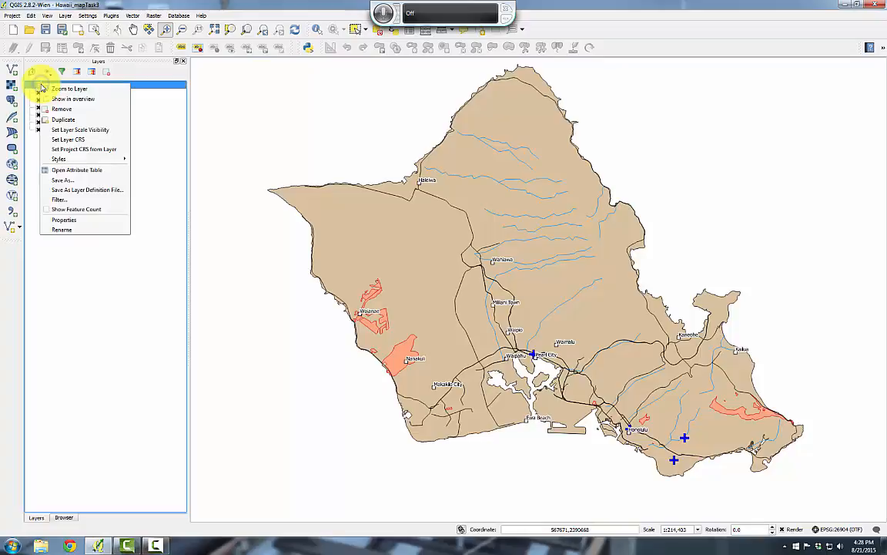
pyautogui.click(63, 179)
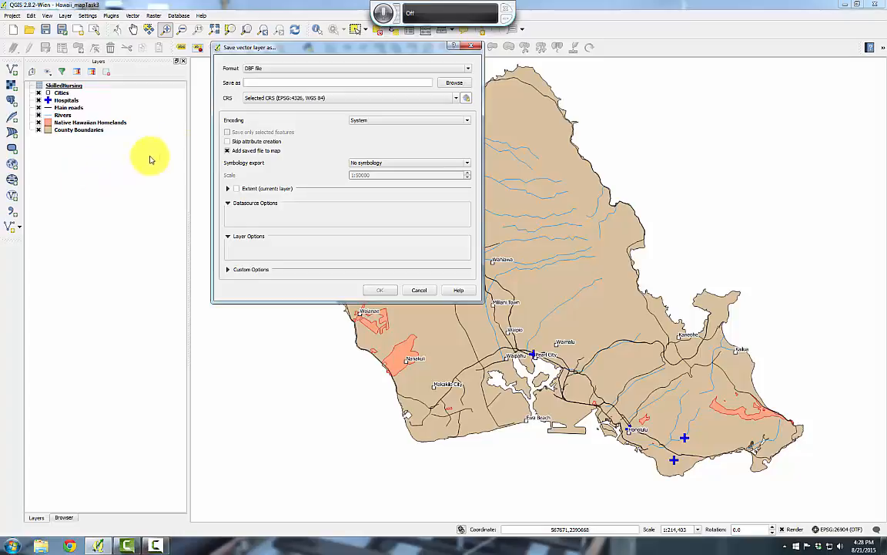
pyautogui.click(467, 69)
pyautogui.click(455, 86)
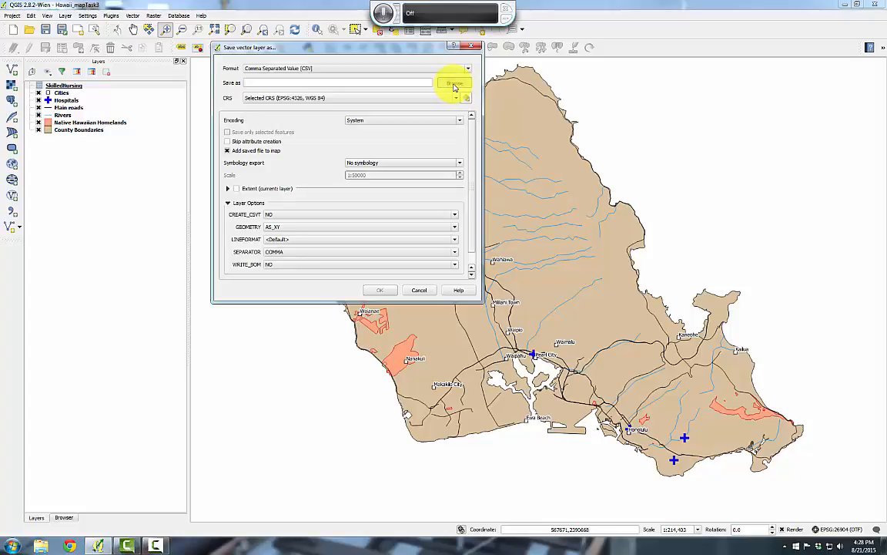
pyautogui.click(454, 84)
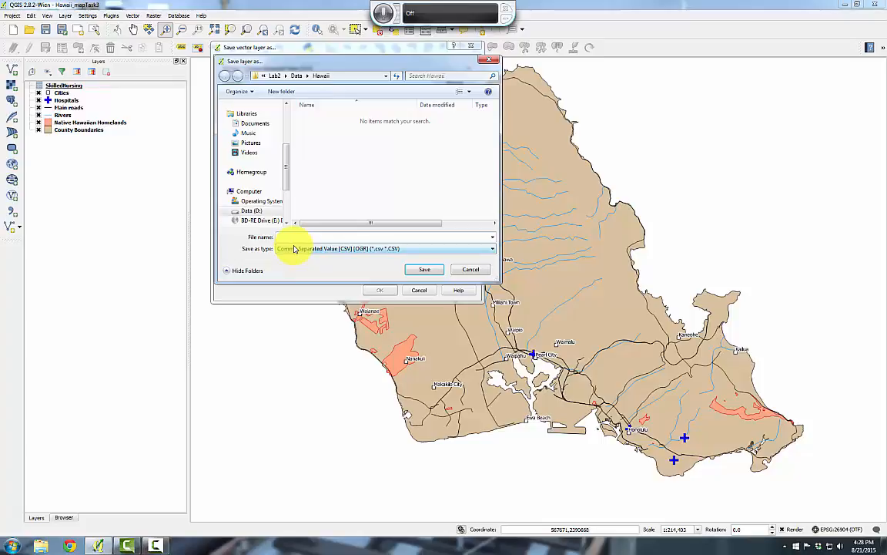
pyautogui.write('SkilledNursing')
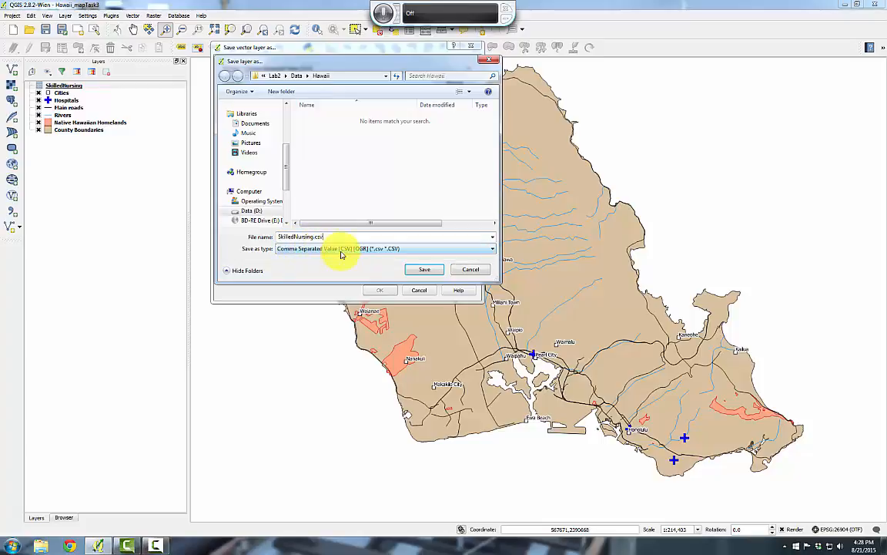
pyautogui.click(422, 269)
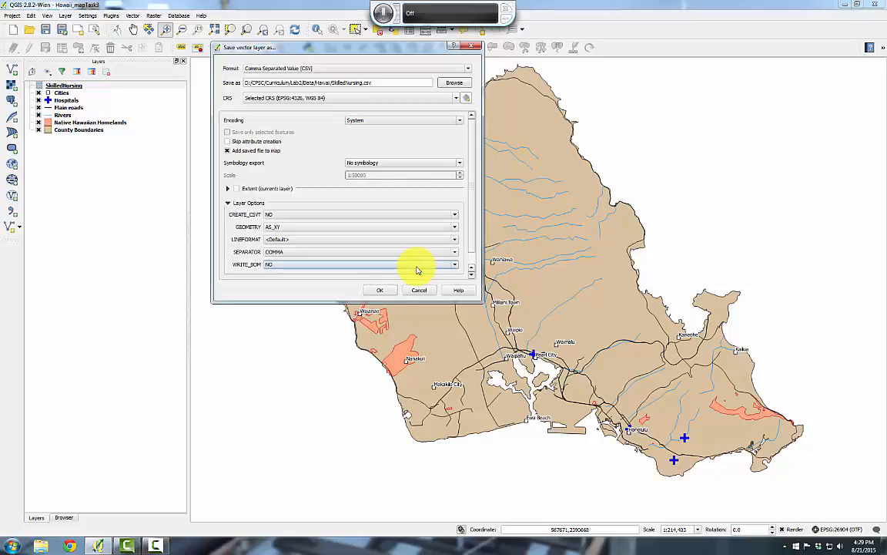
pyautogui.click(384, 290)
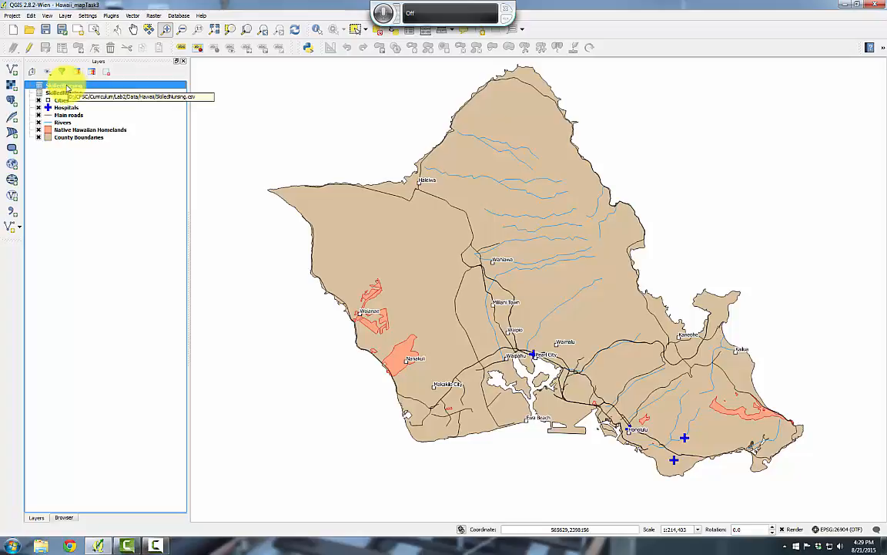
# Step: Remove the original SkilledNursing.xls table from the project's layers
pyautogui.click(61, 93)
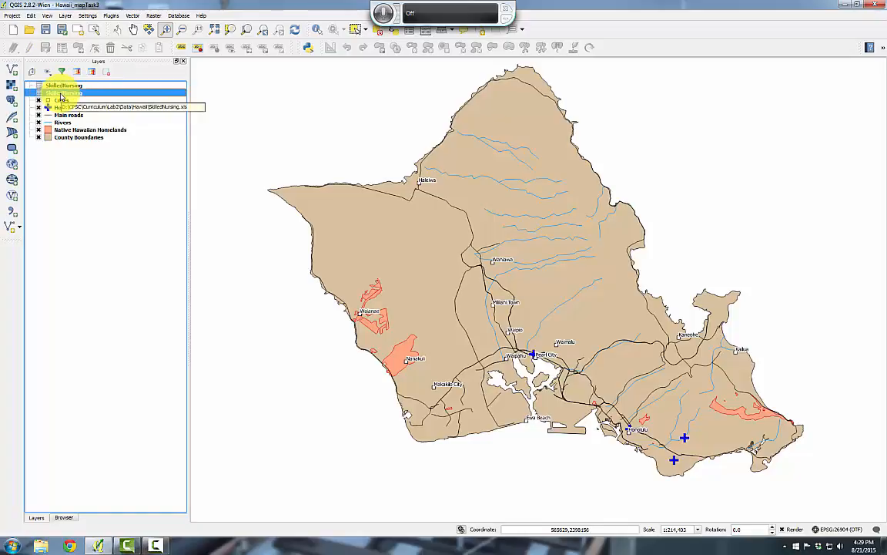
pyautogui.rightClick(61, 94)
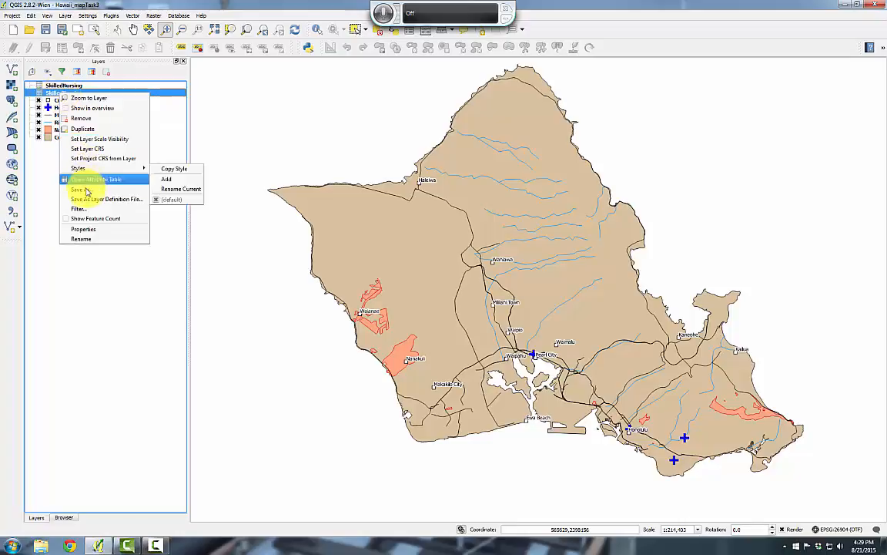
pyautogui.click(88, 120)
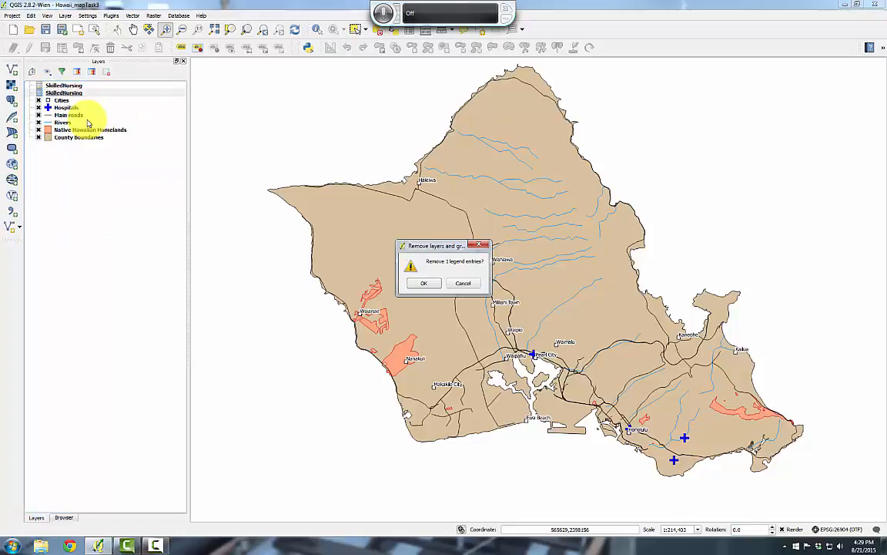
pyautogui.click(424, 285)
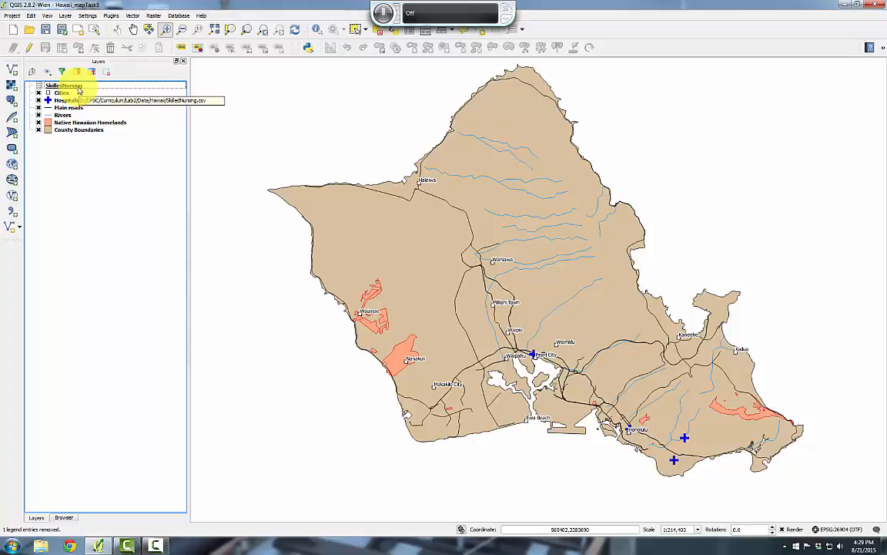
# Step: Examine the SkilledNursing CSV attribute table for the lat and lon coordinate fields and the row holding the real field names
pyautogui.rightClick(78, 91)
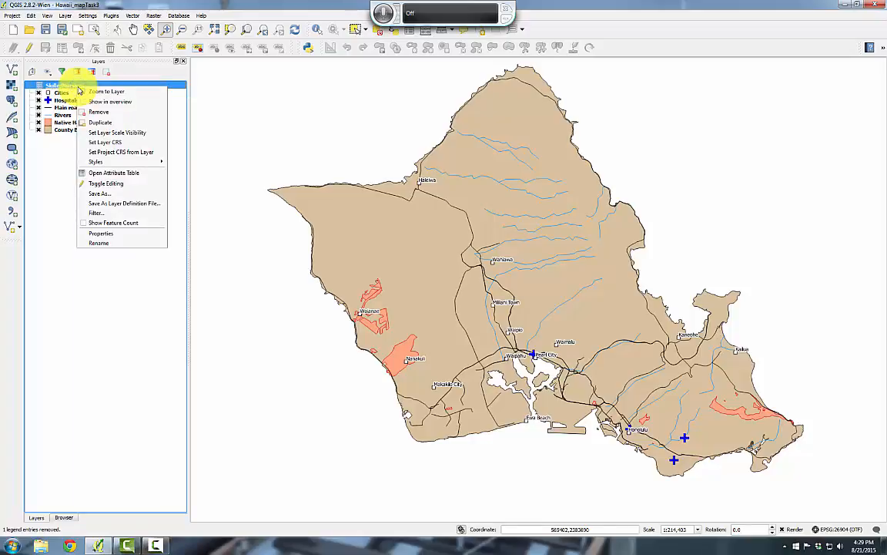
pyautogui.click(90, 173)
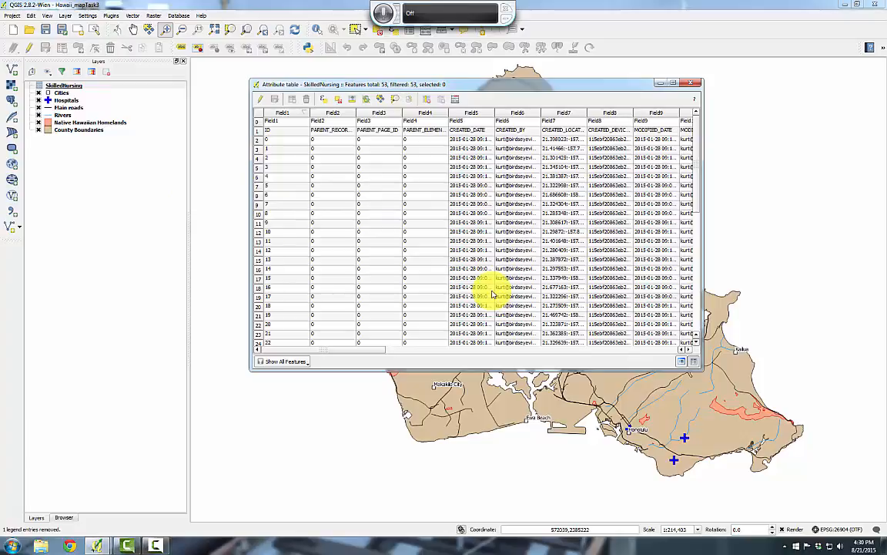
pyautogui.moveTo(369, 349); pyautogui.dragTo(512, 351)
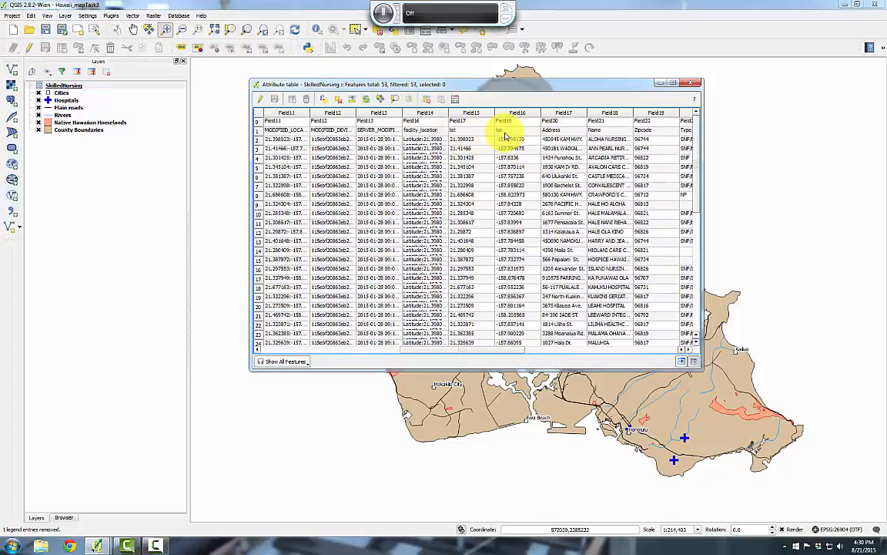
pyautogui.click(690, 82)
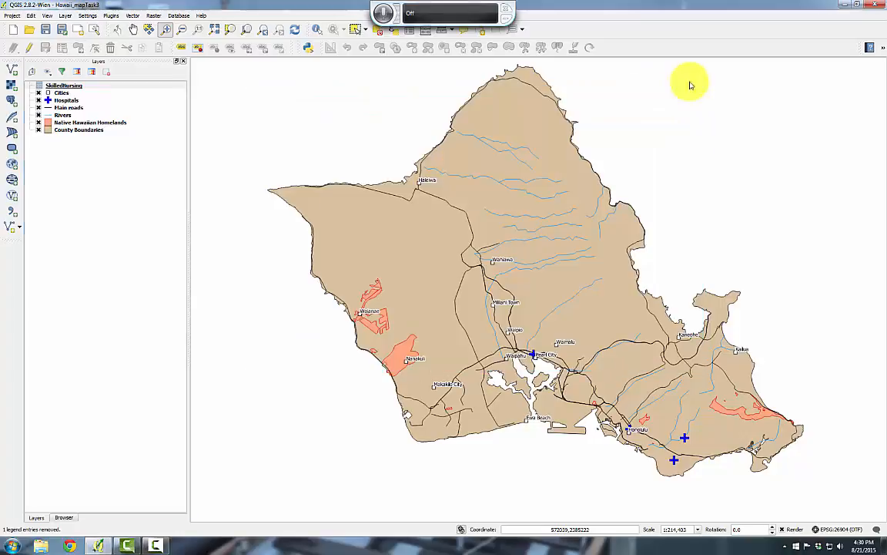
# Step: Start a delimited text layer with SkilledNursing.csv from the Lab2 Data Hawaii folder as its input file
pyautogui.click(18, 211)
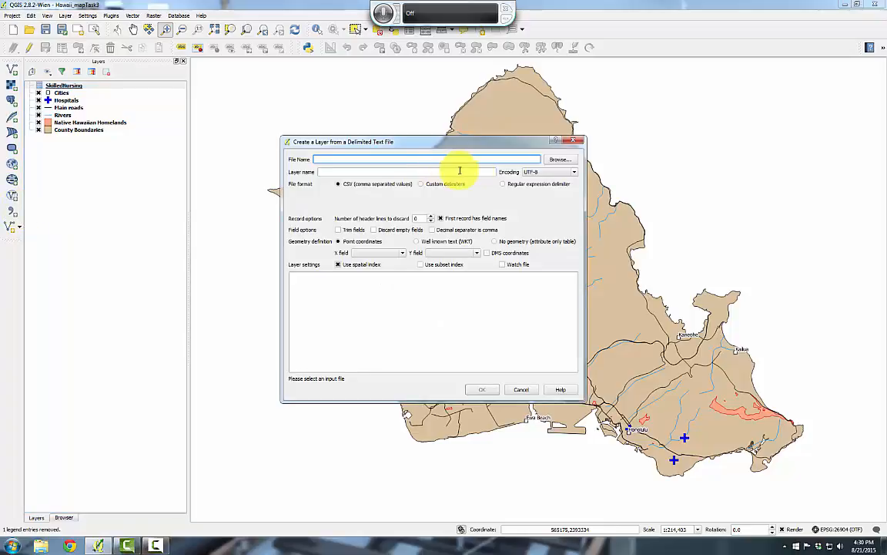
pyautogui.click(559, 160)
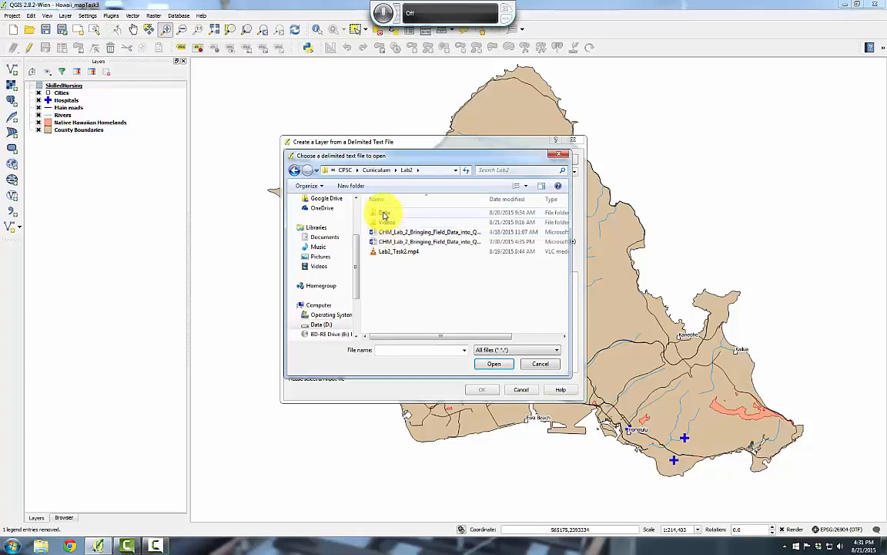
pyautogui.doubleClick(384, 214)
pyautogui.doubleClick(384, 214)
pyautogui.click(392, 256)
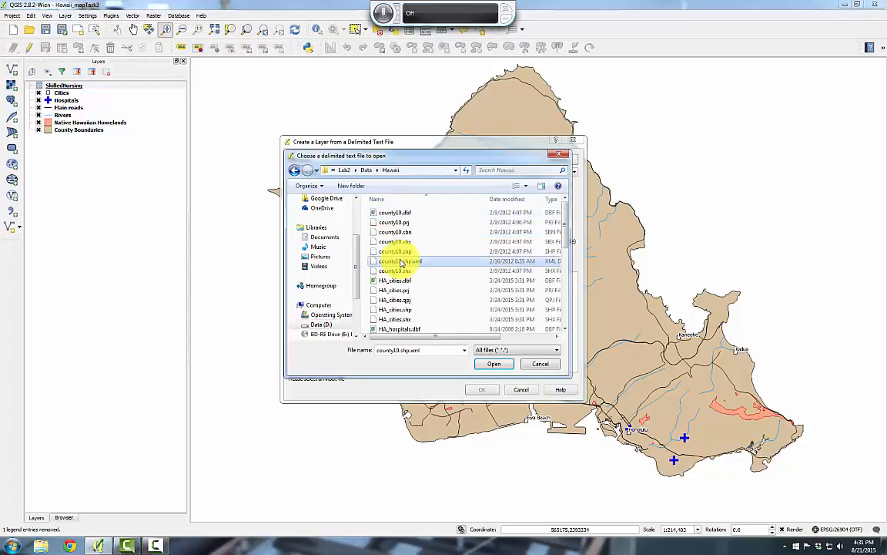
pyautogui.scroll(-3, 397, 260)
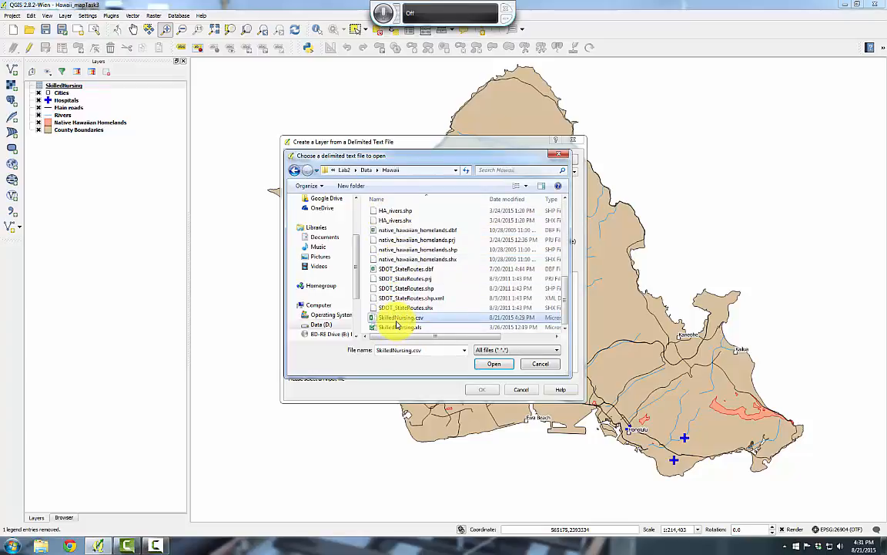
pyautogui.click(399, 317)
pyautogui.click(482, 363)
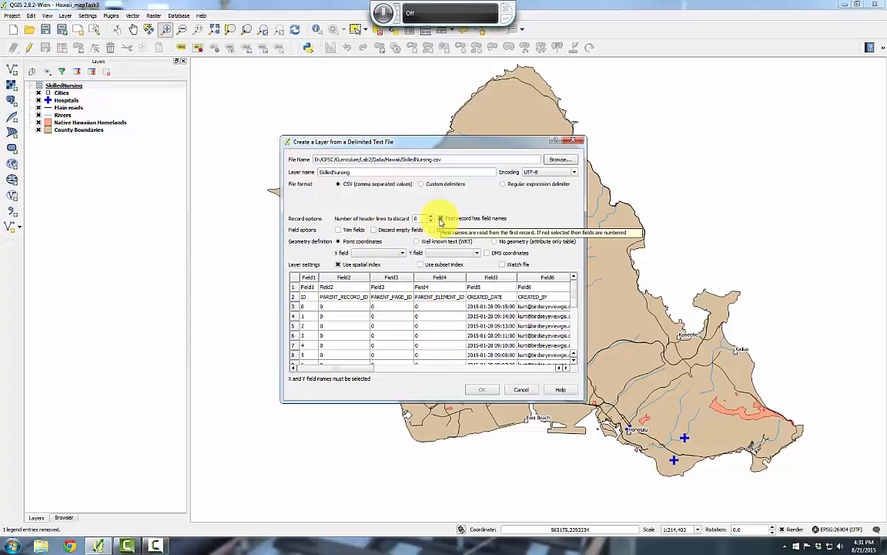
# Step: Discard 2 header lines and create the point layer from lon as X and lat as Y in WGS 84 (EPSG:4326)
pyautogui.click(440, 219)
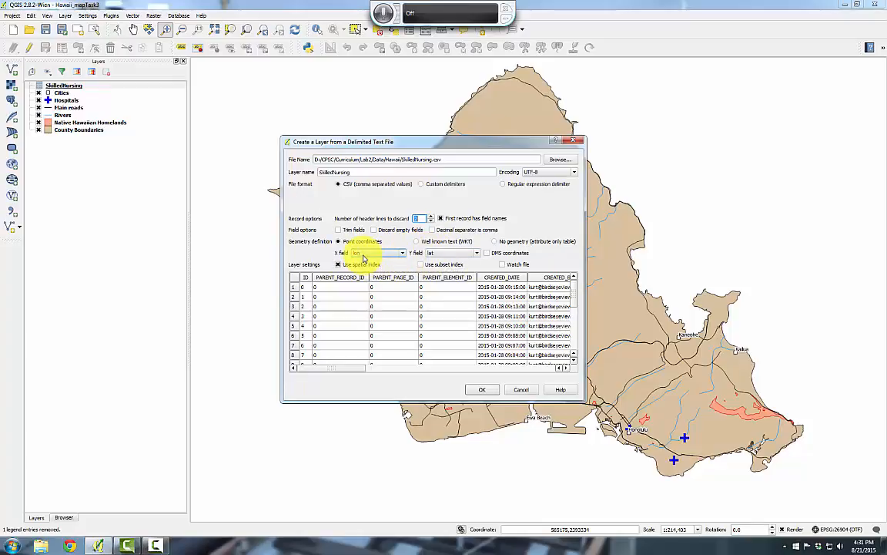
pyautogui.click(477, 389)
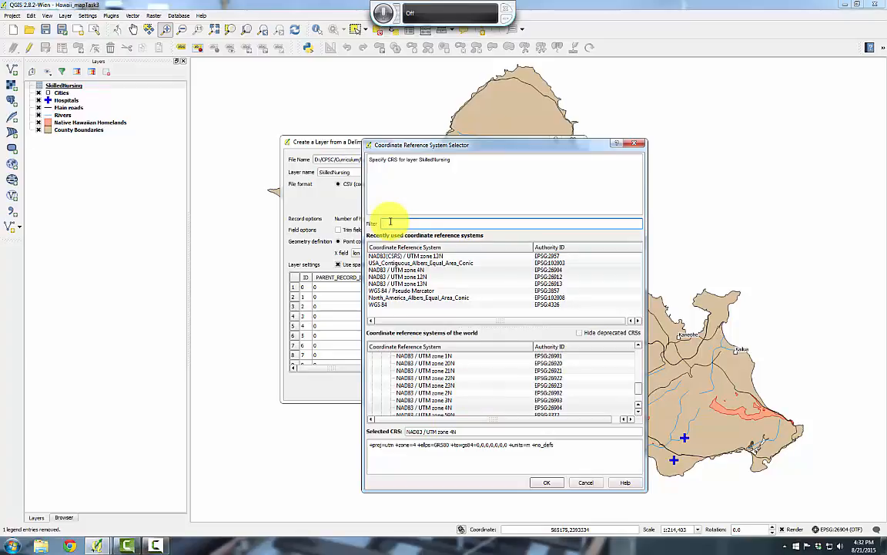
pyautogui.write('4326')
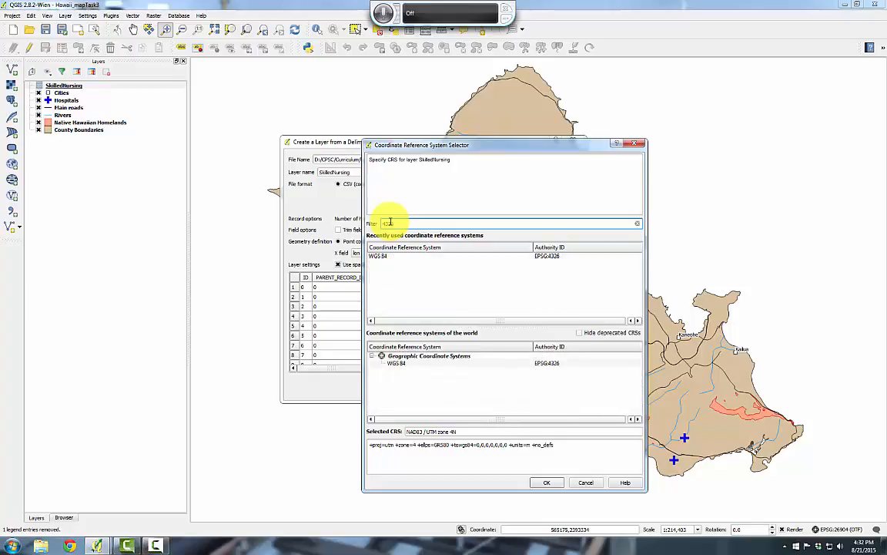
pyautogui.click(395, 364)
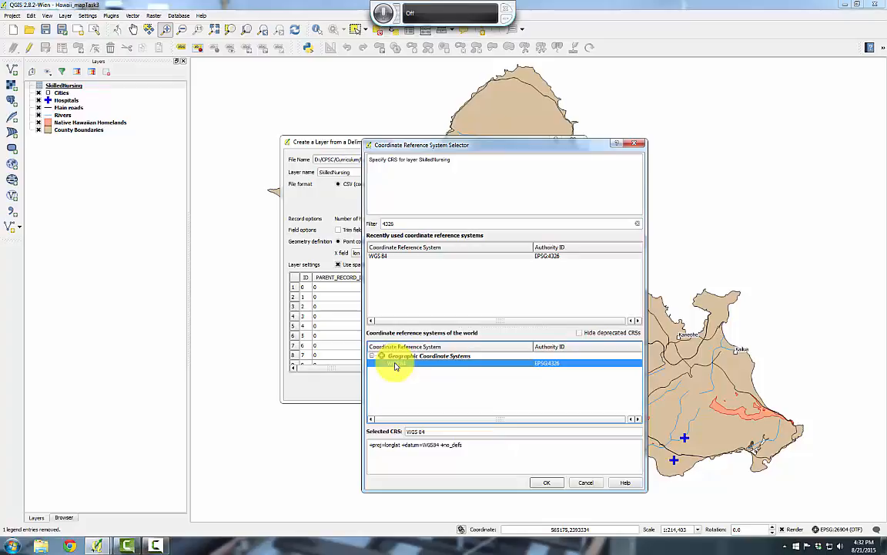
pyautogui.click(546, 482)
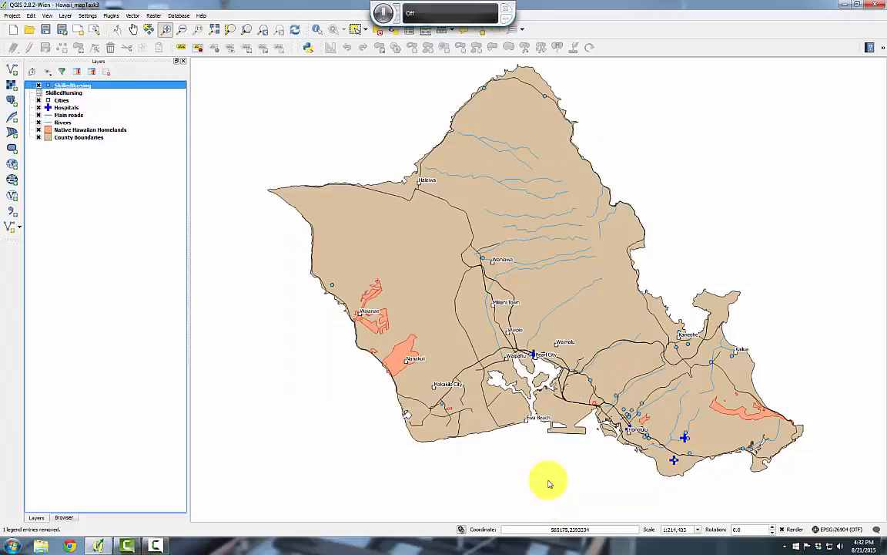
# Step: Start exporting the SkilledNursing point layer to a new vector file in ESRI Shapefile format
pyautogui.rightClick(58, 88)
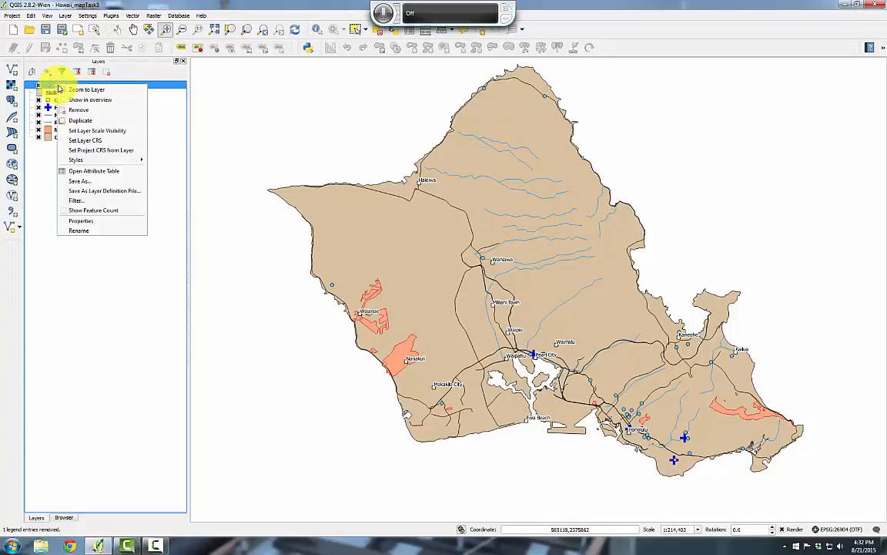
pyautogui.click(89, 181)
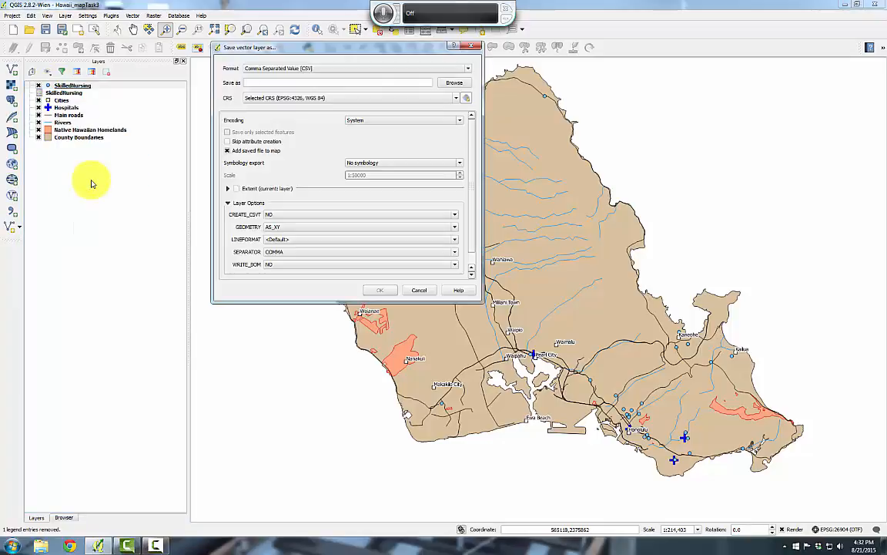
pyautogui.moveTo(283, 49); pyautogui.dragTo(303, 116)
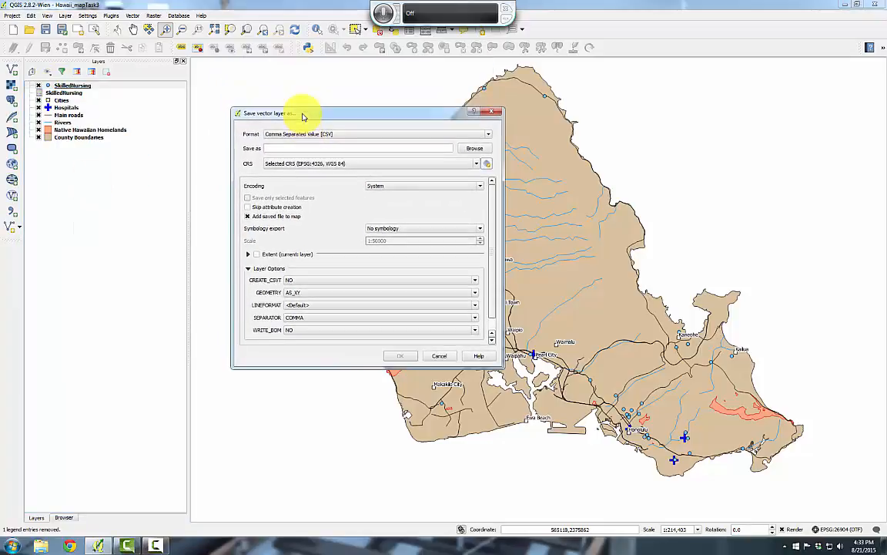
pyautogui.click(376, 135)
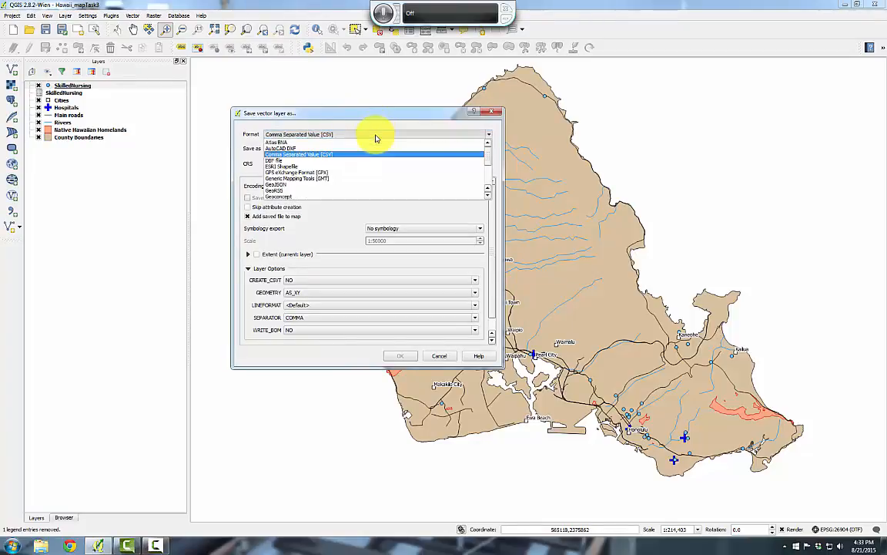
pyautogui.click(355, 167)
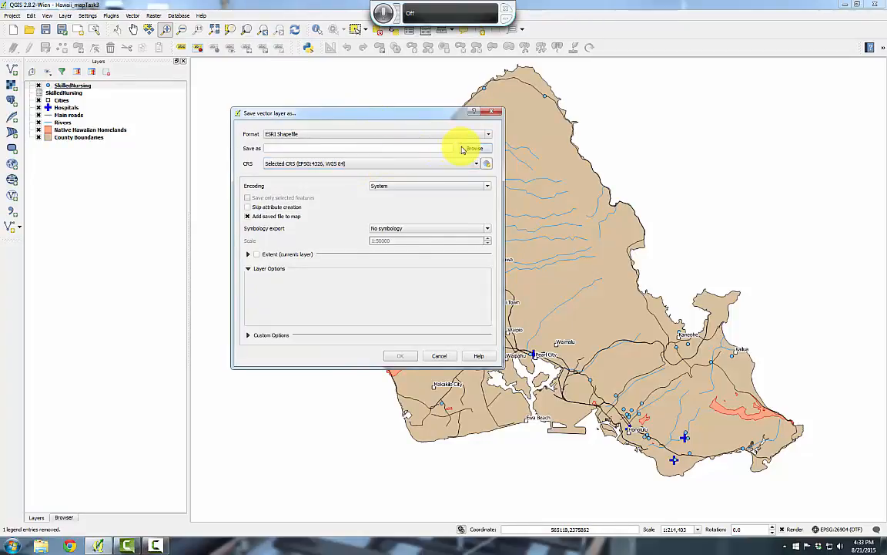
# Step: Save the shapefile as SkiledNursing.shp in the Lab2 Data Hawaii folder and run the export
pyautogui.click(471, 148)
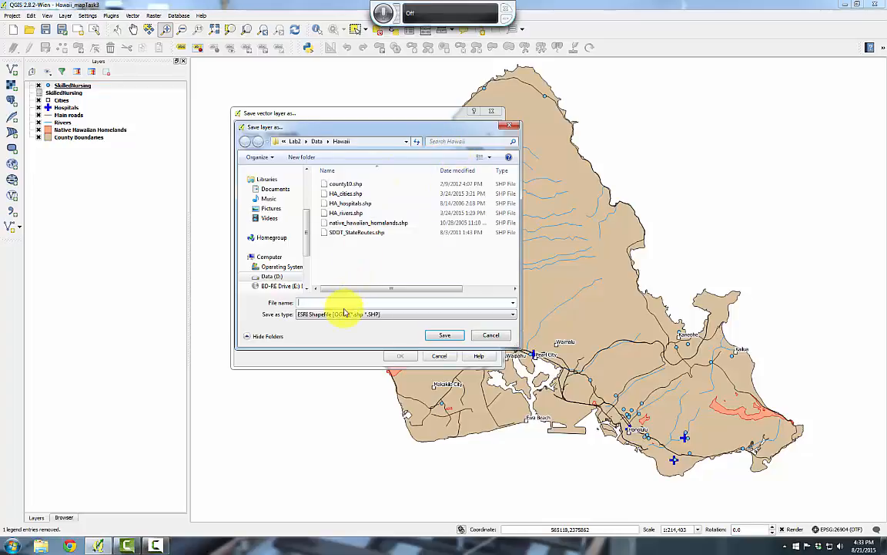
pyautogui.write('Skil')
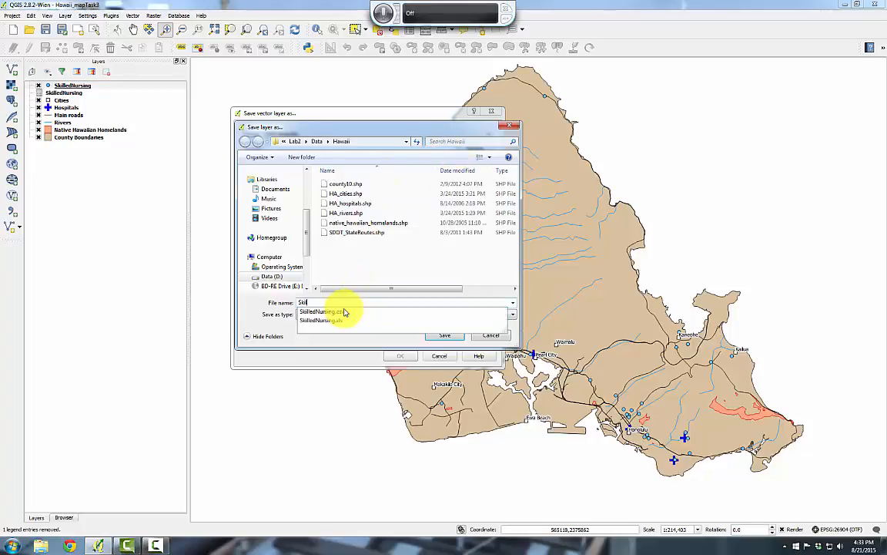
pyautogui.write('ledNursing')
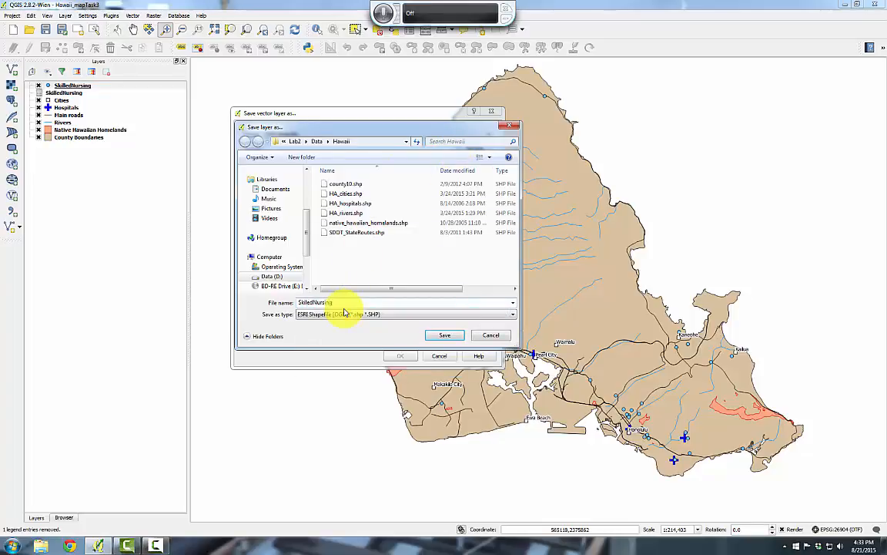
pyautogui.write('.shp')
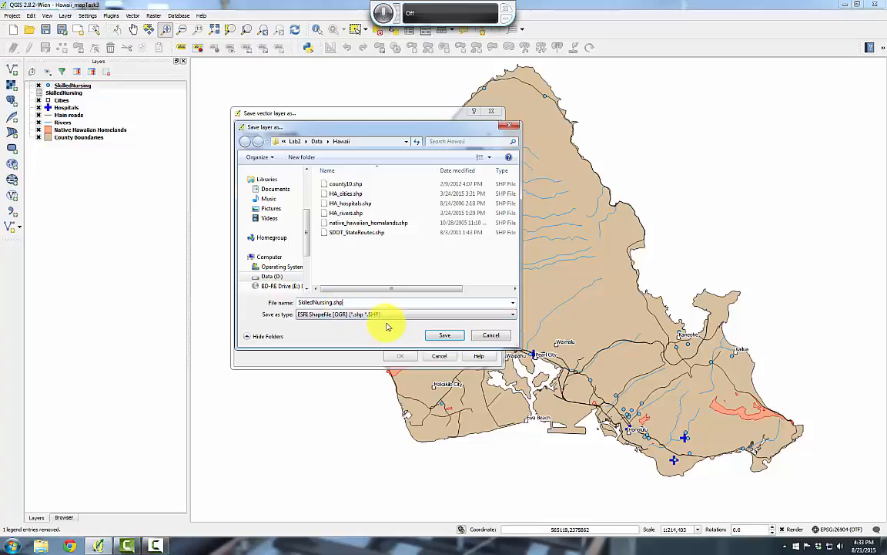
pyautogui.click(428, 336)
pyautogui.click(398, 355)
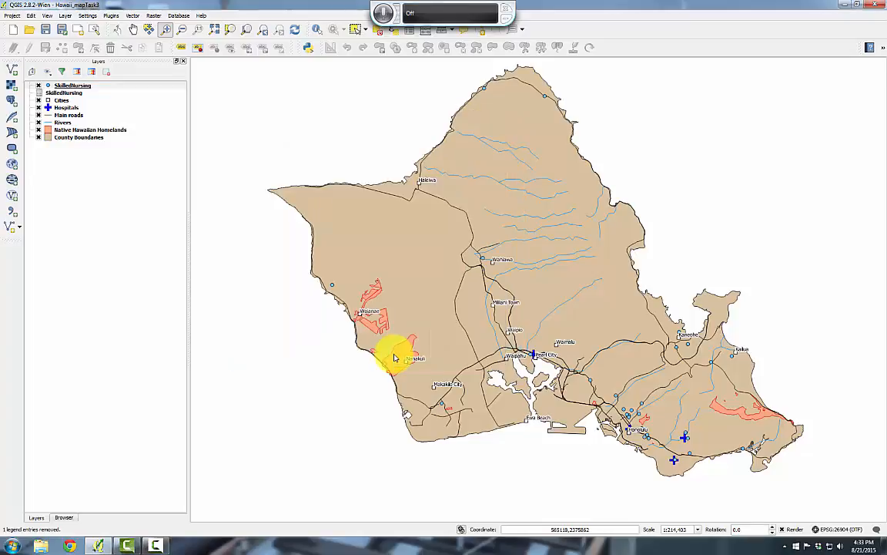